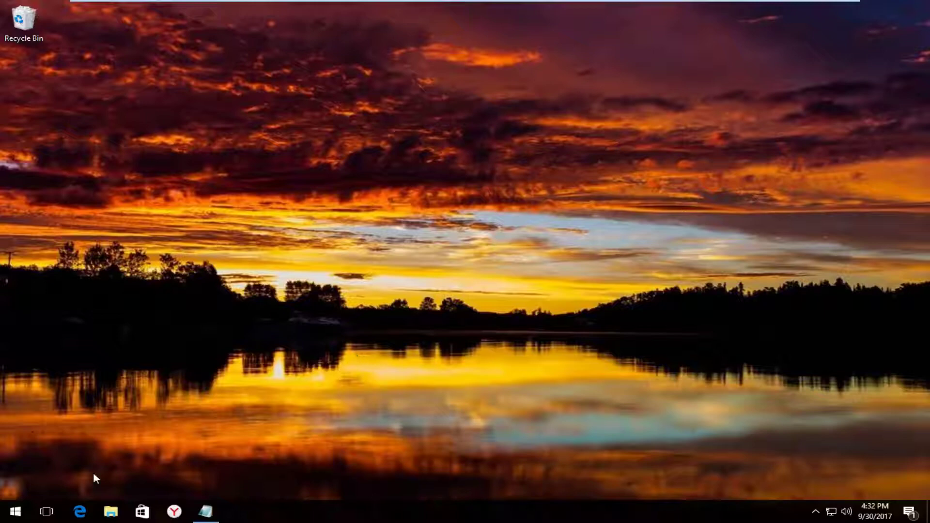
Step: Search the Start menu for 'services' and launch the Services desktop app
click(15, 511)
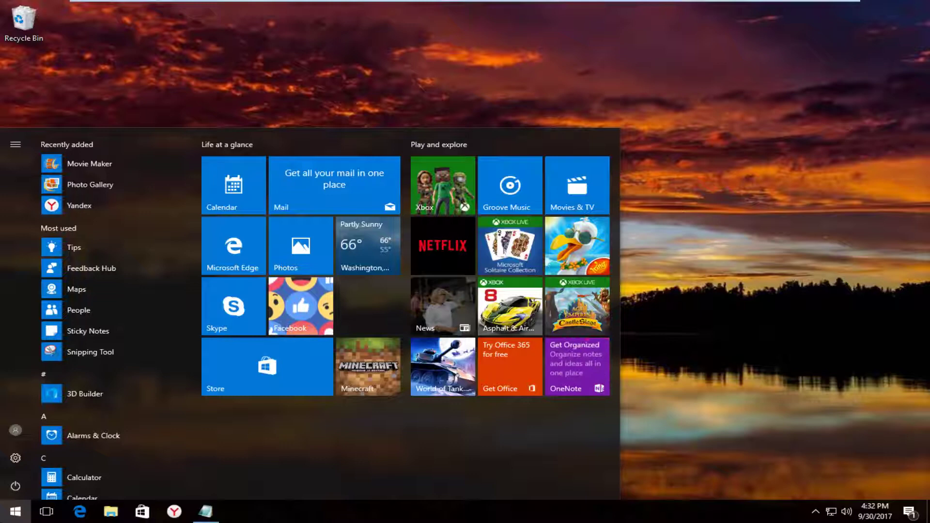
key(Escape)
text(services)
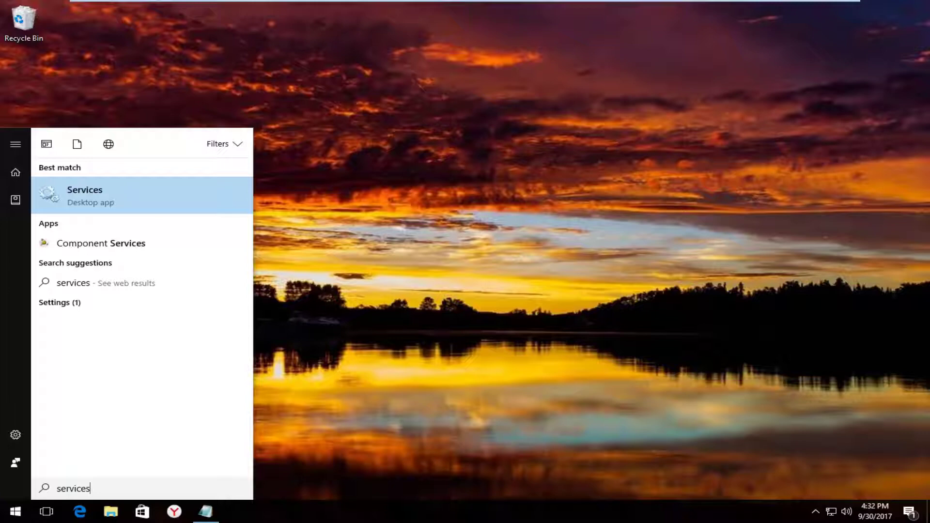
click(100, 202)
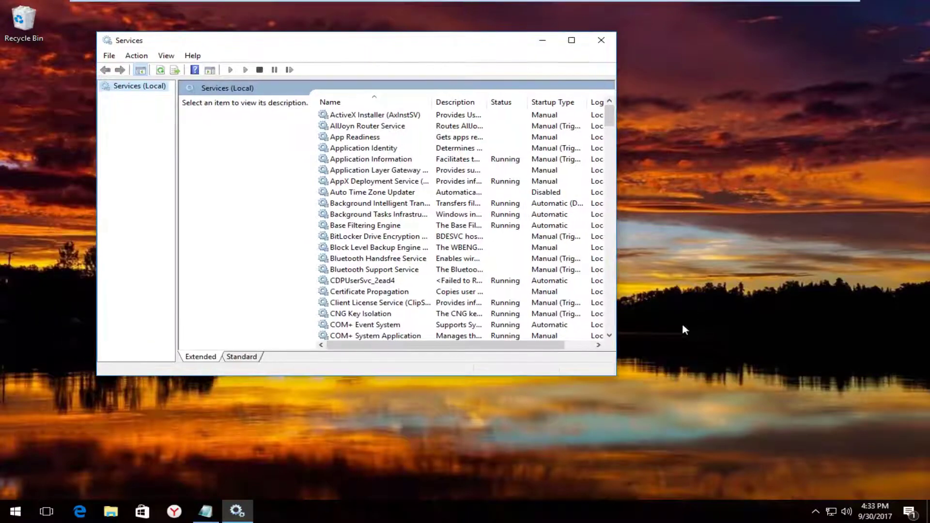
Step: Enlarge the Services window, widen the Name column and select the Windows Firewall service
drag(616, 377, 803, 433)
drag(433, 101, 467, 101)
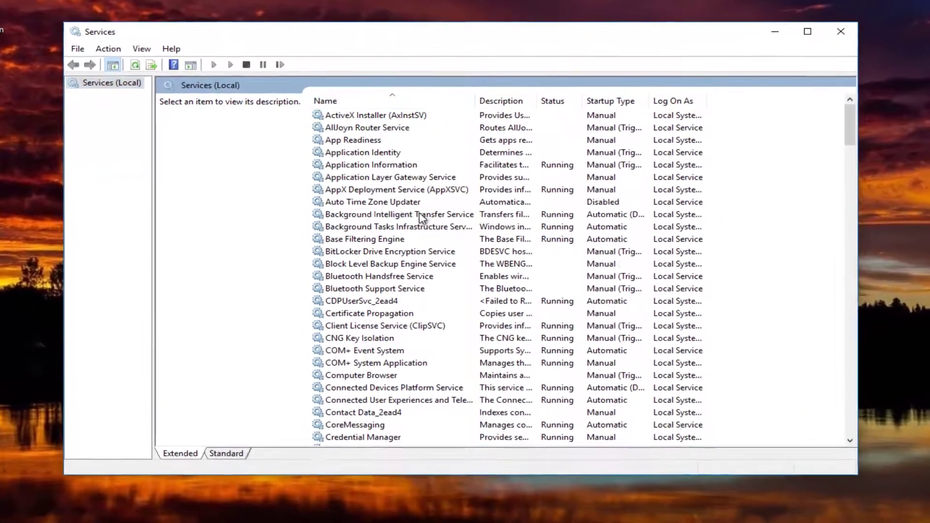
scroll(417, 213, down, 4)
scroll(426, 228, down, 20)
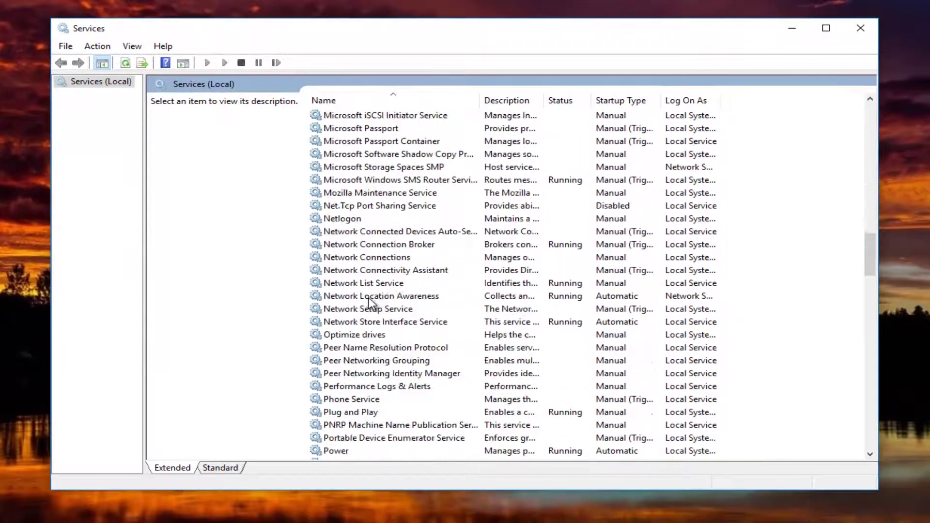
scroll(369, 303, down, 18)
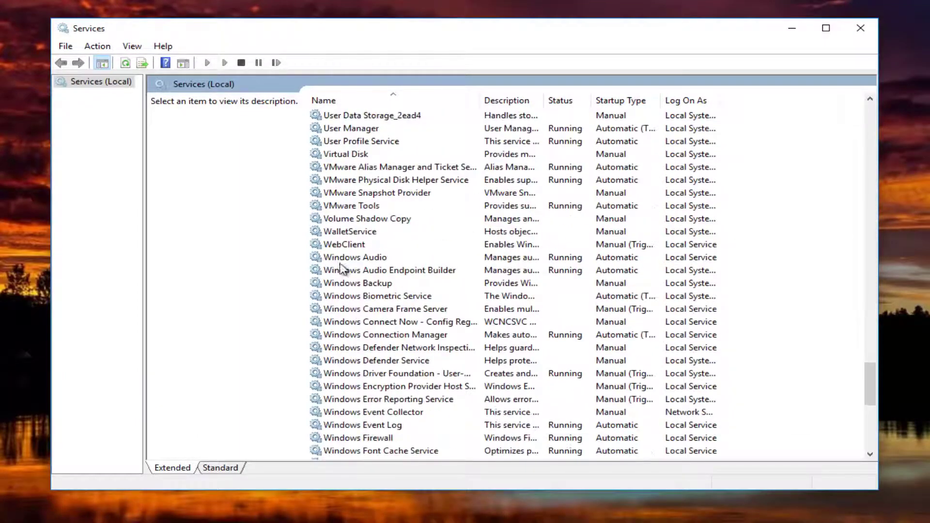
scroll(341, 274, down, 2)
click(368, 361)
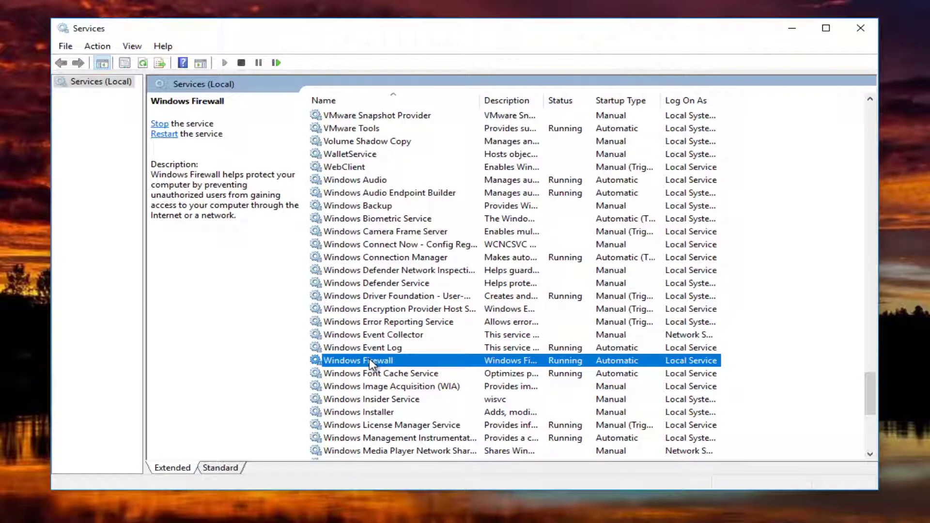
Step: Set the Windows Firewall startup type to Automatic, apply it, and close Services
right_click(369, 361)
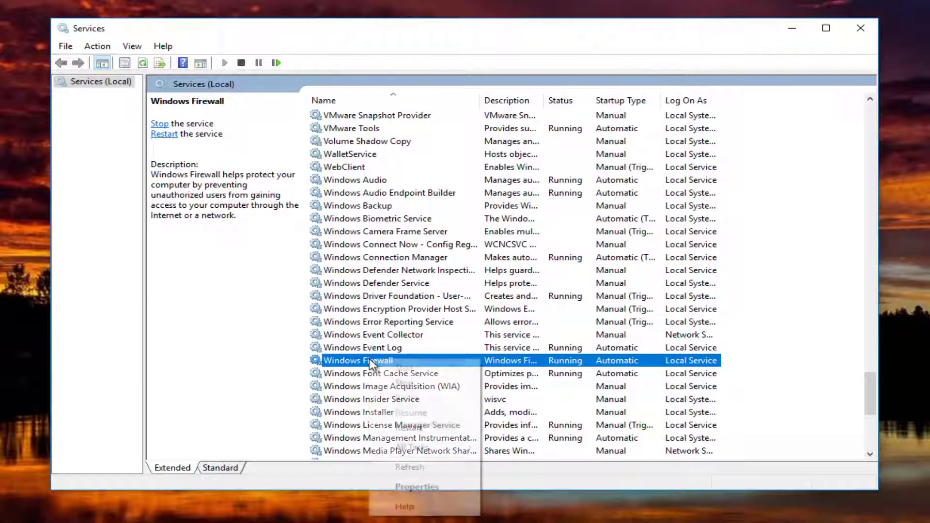
click(413, 487)
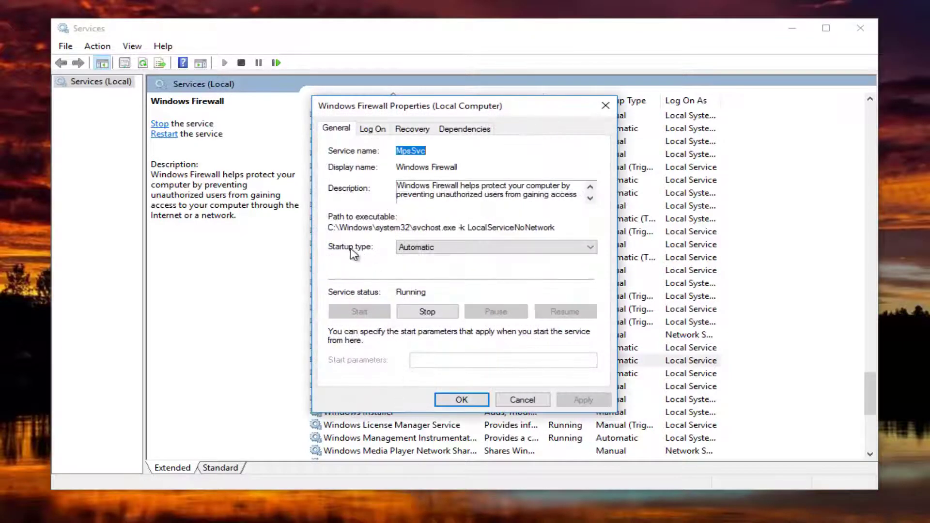
click(419, 248)
click(406, 269)
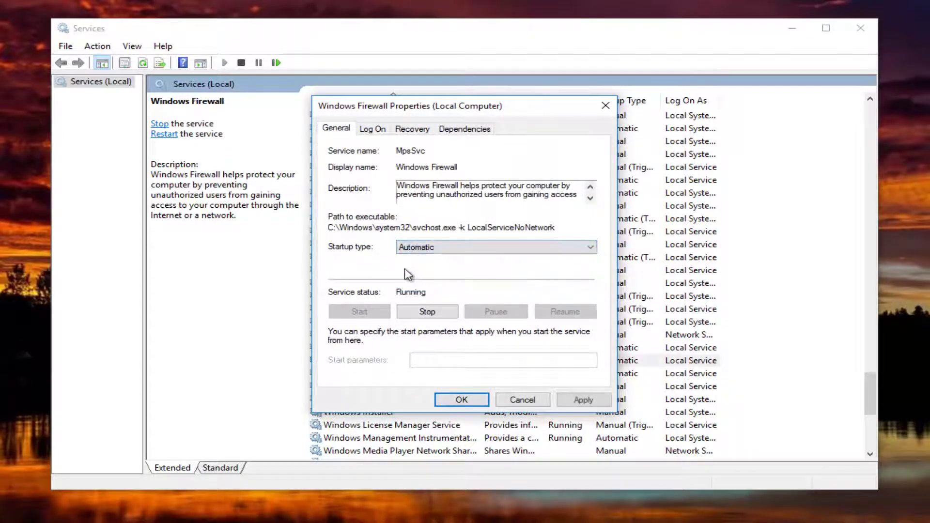
click(589, 401)
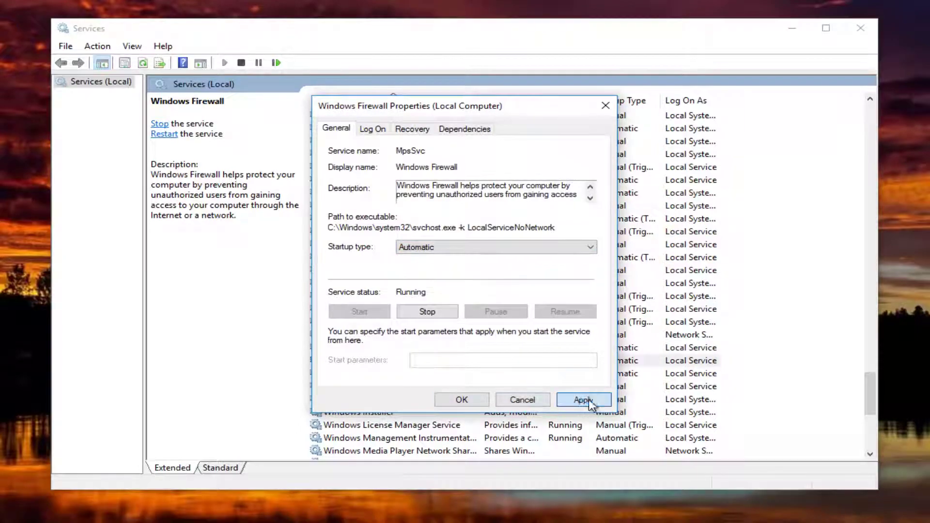
click(462, 400)
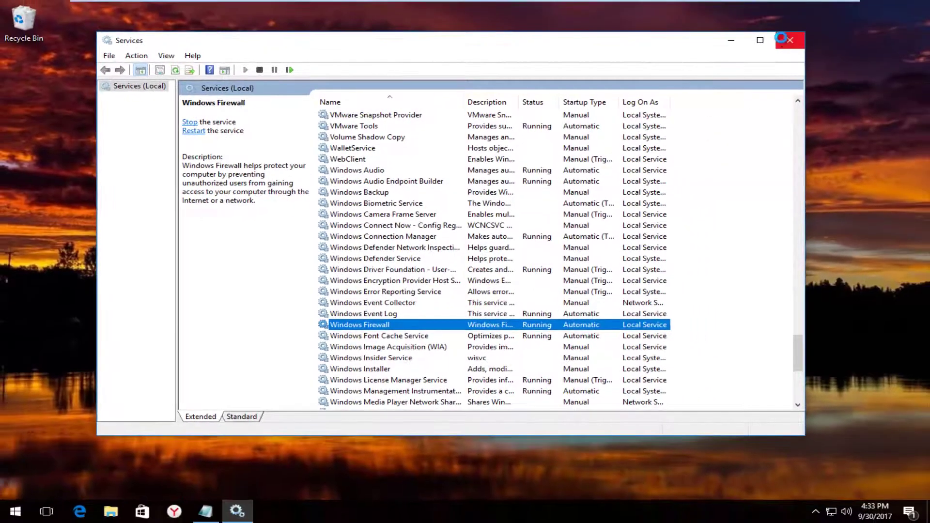
click(792, 40)
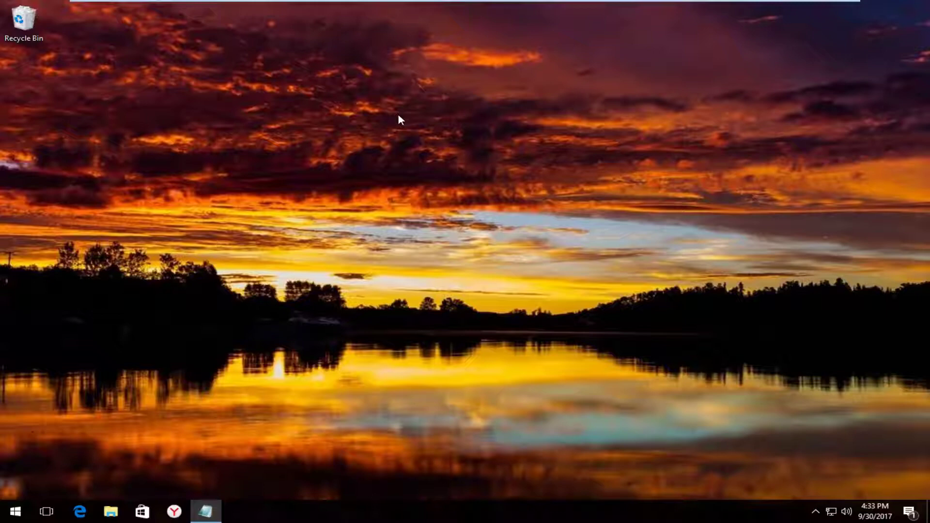
Step: Launch Command Prompt (Admin) from the Start button's quick system tools list
right_click(9, 511)
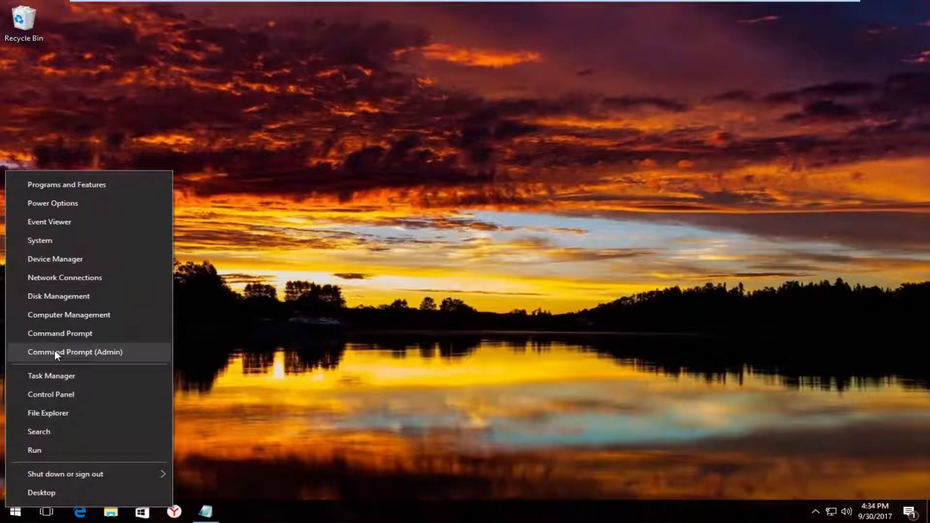
click(57, 353)
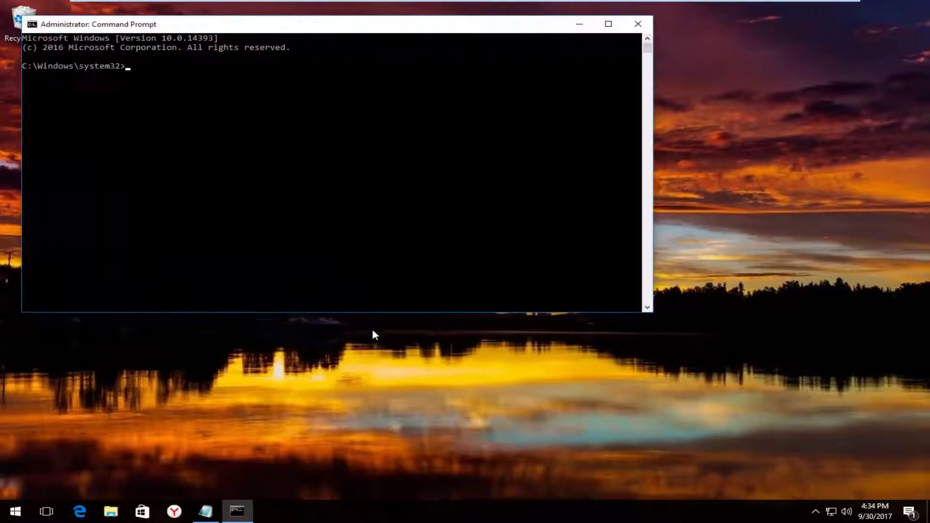
Step: Centre the admin console and start PowerShell, correcting the 'powerhsell' typo first
drag(349, 30, 447, 102)
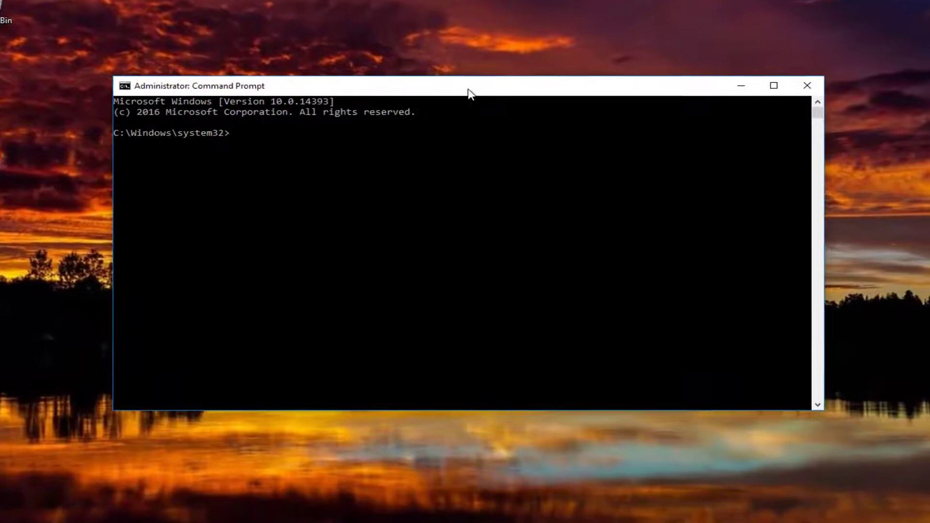
text(powerhsell)
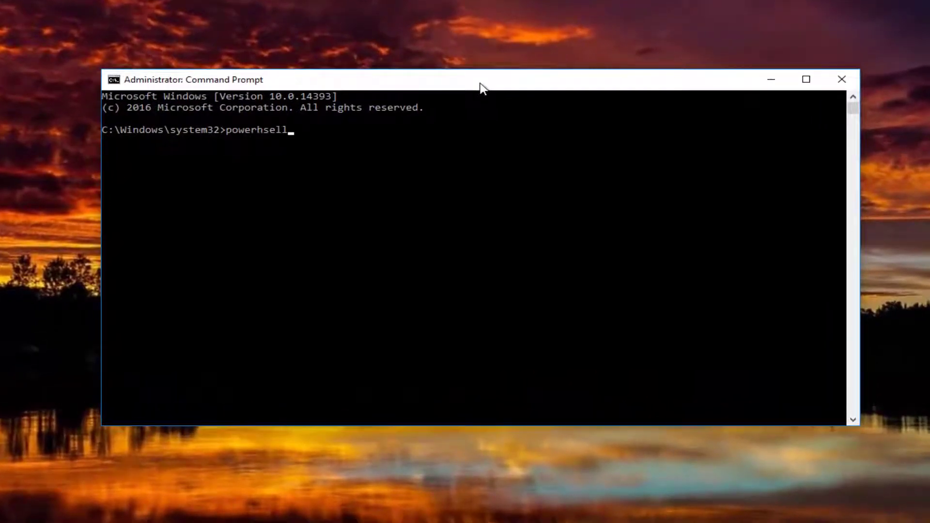
key(BackSpace)
key(BackSpace)
key(BackSpace)
key(BackSpace)
key(BackSpace)
text(shell)
key(Return)
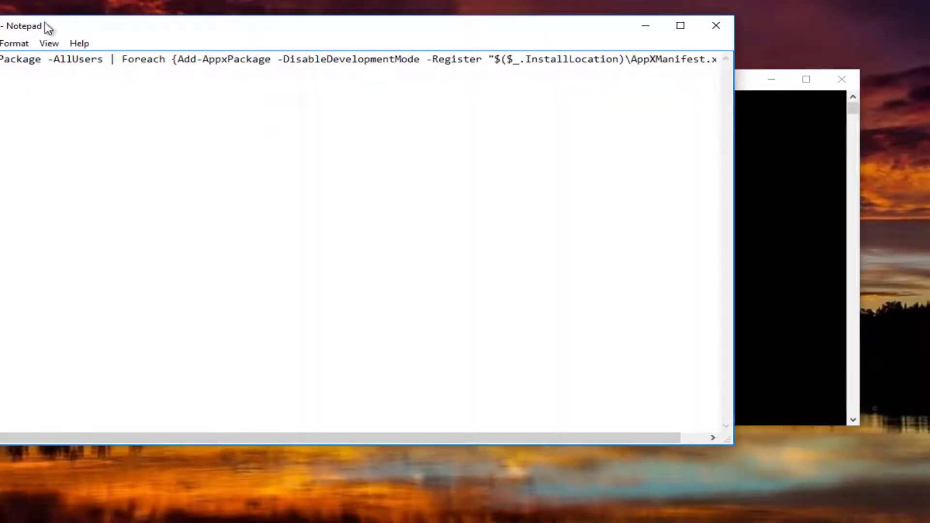
Step: Copy the whole Add-AppxPackage re-registration command from Notepad, then minimize Notepad
drag(45, 27, 207, 132)
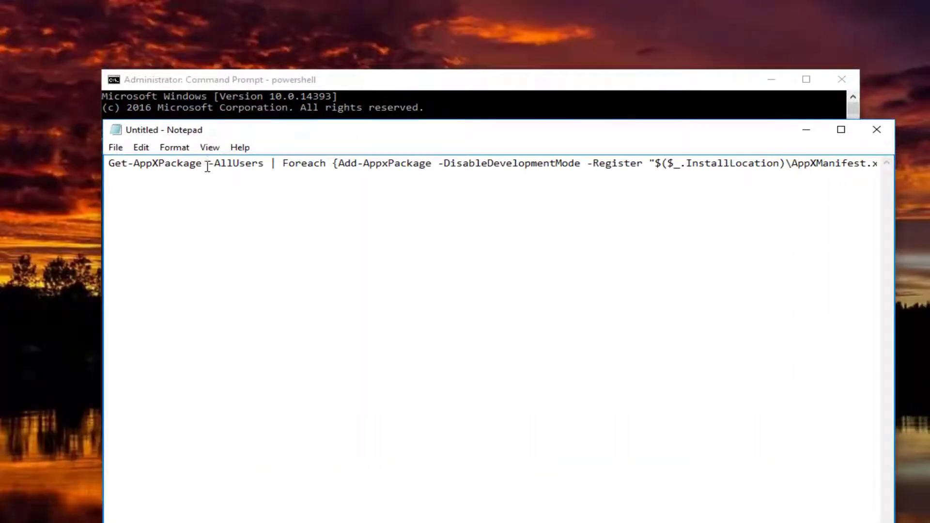
key(ctrl+a)
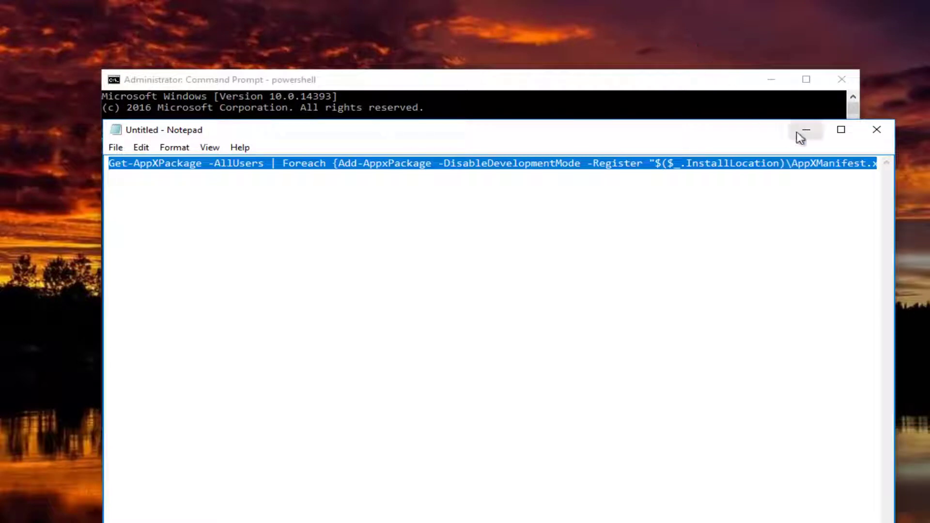
right_click(756, 169)
click(790, 214)
click(806, 130)
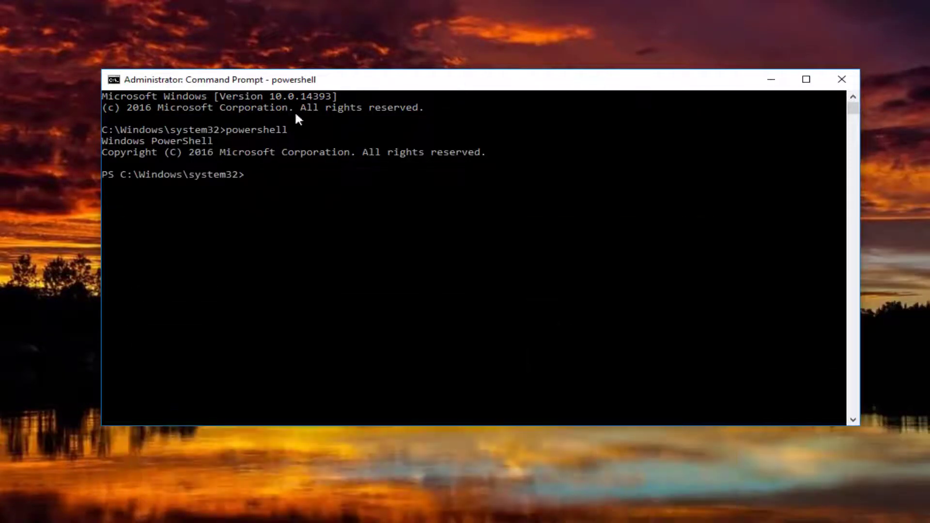
Step: Paste the command into the admin PowerShell console via Edit > Paste and run it
right_click(377, 83)
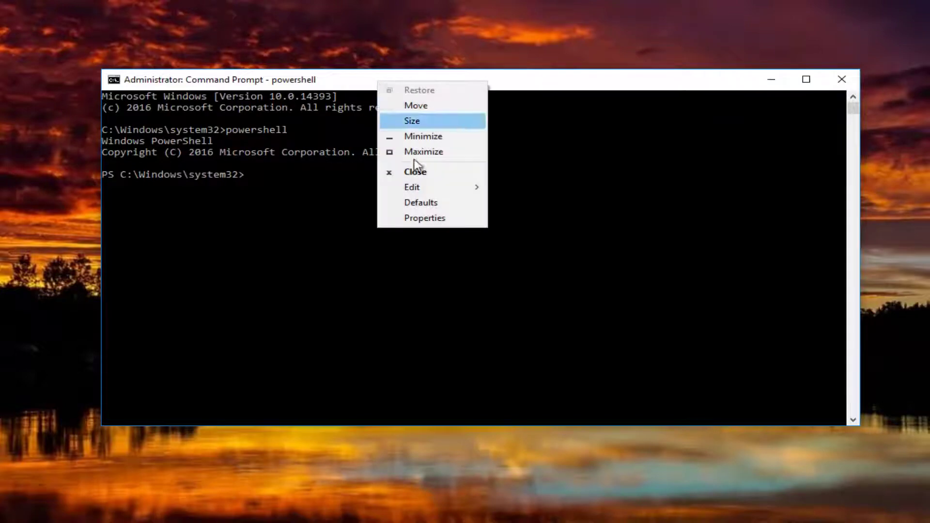
mouse_move(417, 190)
click(521, 217)
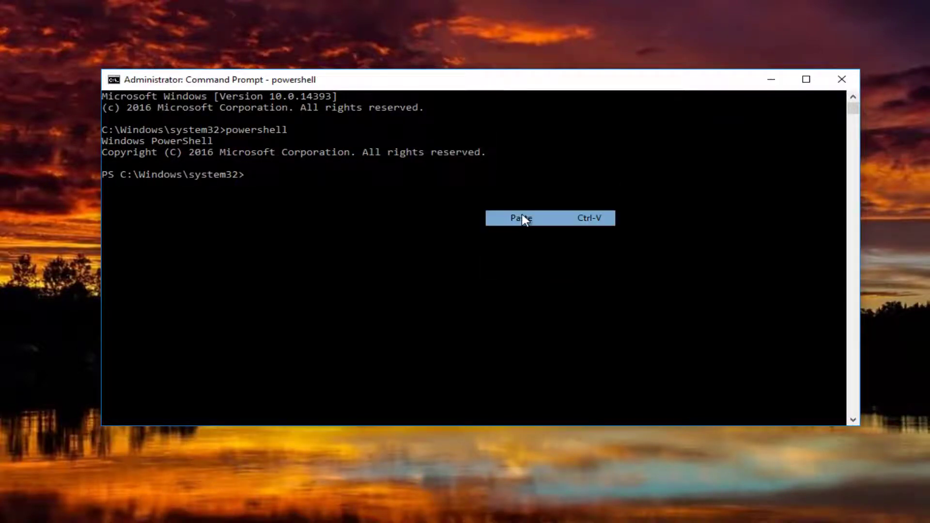
key(Return)
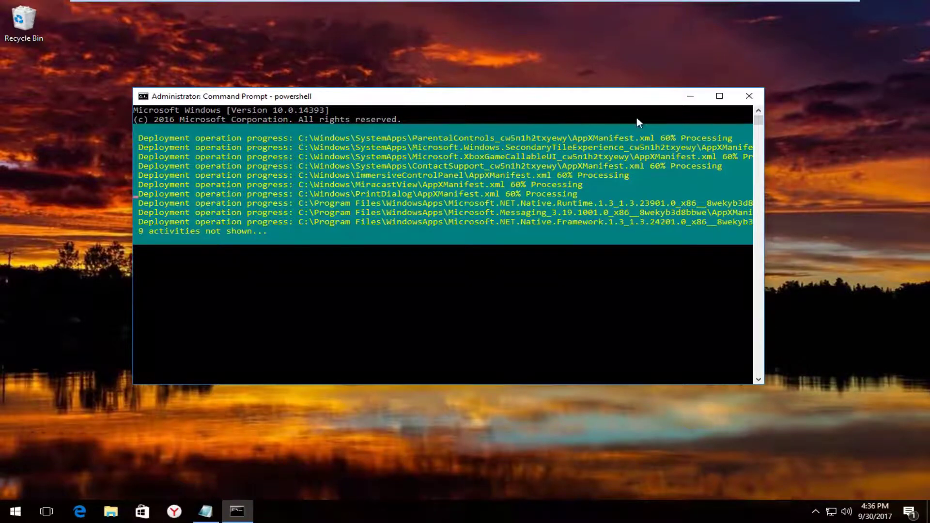
Step: Minimize the console while the AppX deployment progress continues
click(690, 96)
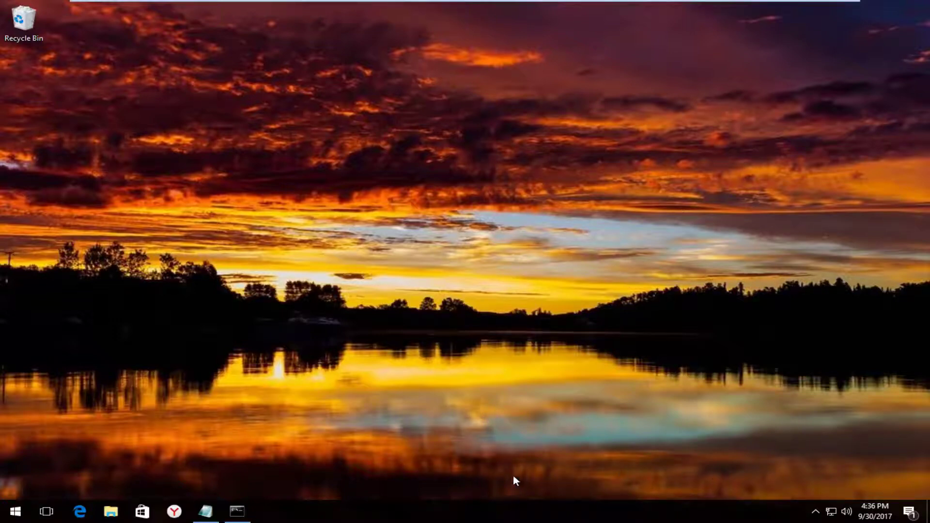
Step: Turn on 'Automatically hide the taskbar in desktop mode' in taskbar settings, then show the desktop
right_click(516, 520)
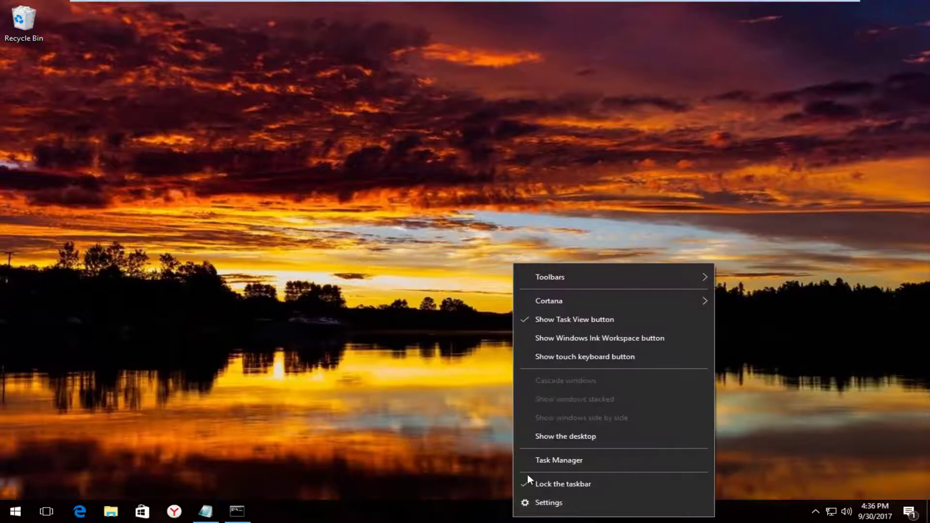
click(545, 500)
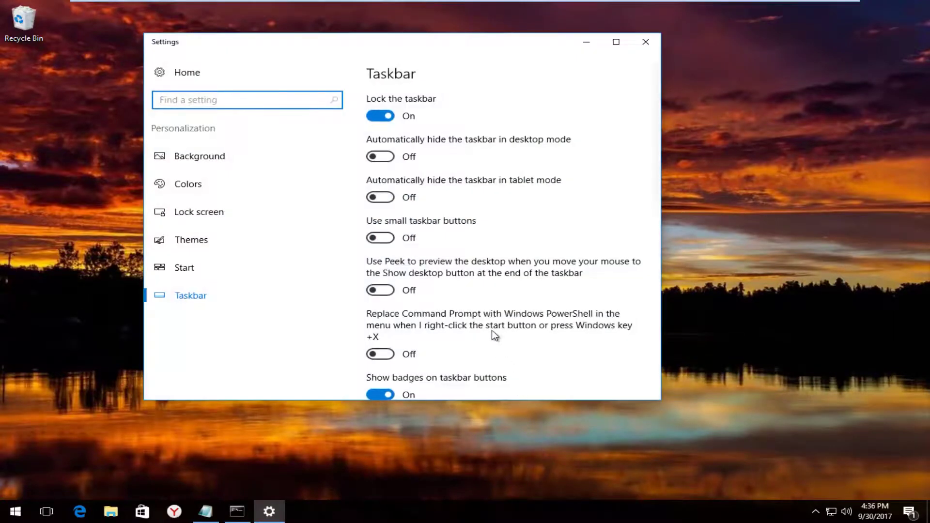
click(409, 150)
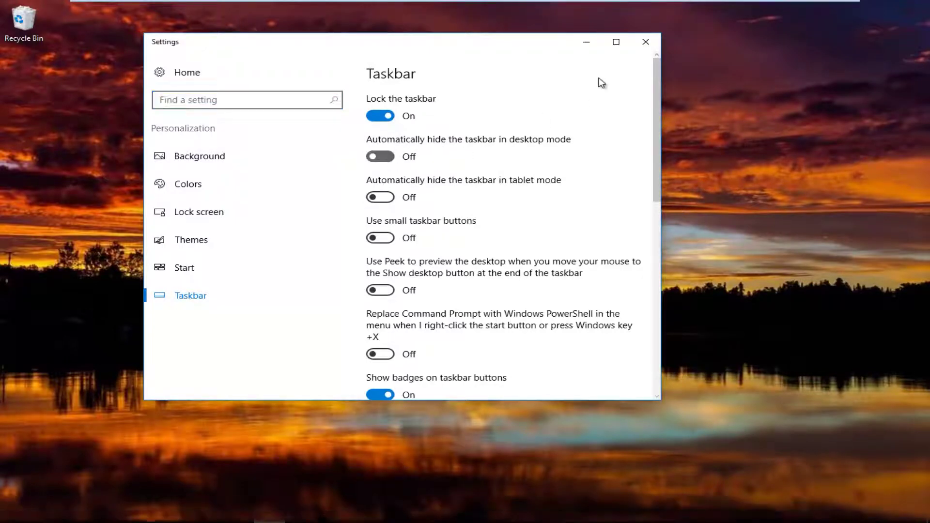
key(super+d)
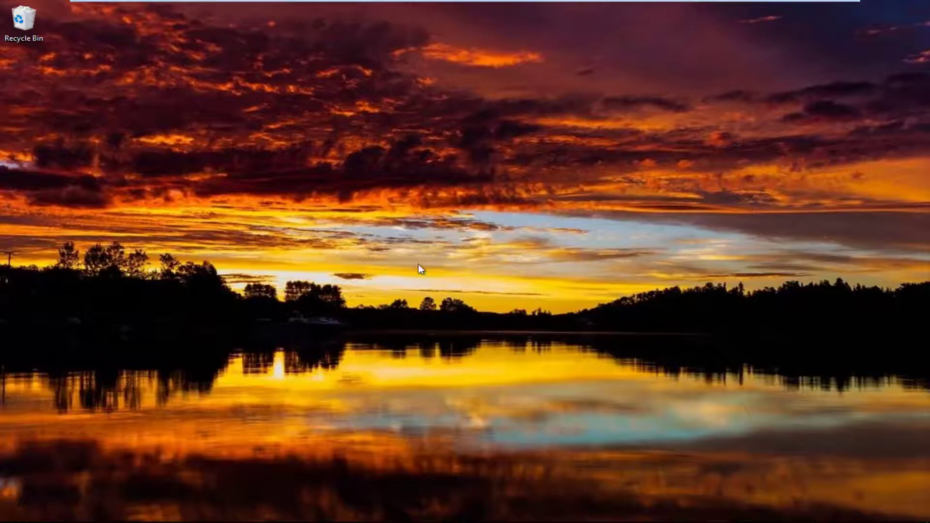
Step: Switch taskbar auto-hide in desktop mode back off, close Settings, and restore the PowerShell console
mouse_move(423, 521)
right_click(536, 515)
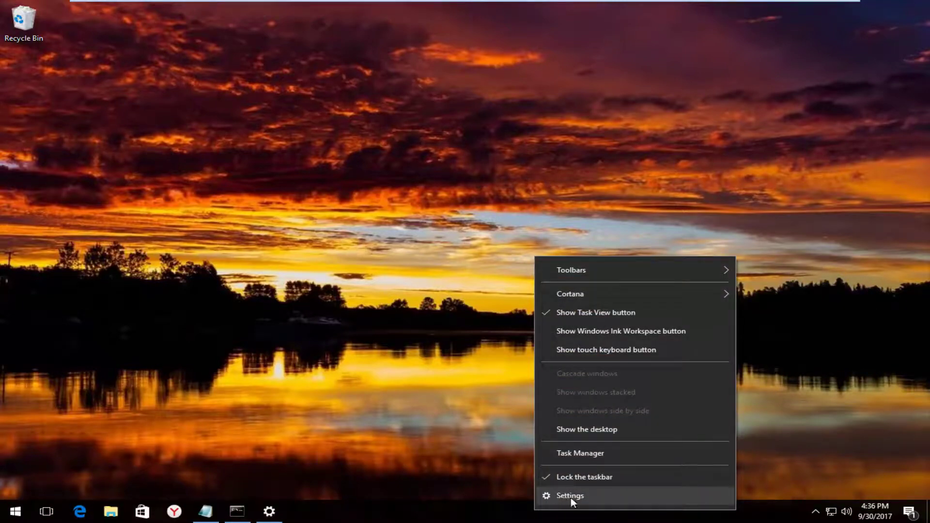
click(557, 494)
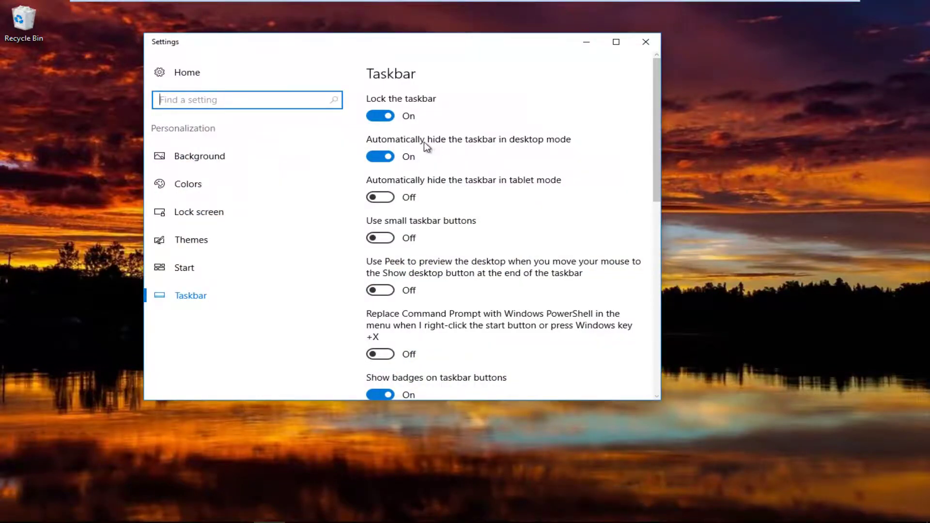
click(385, 157)
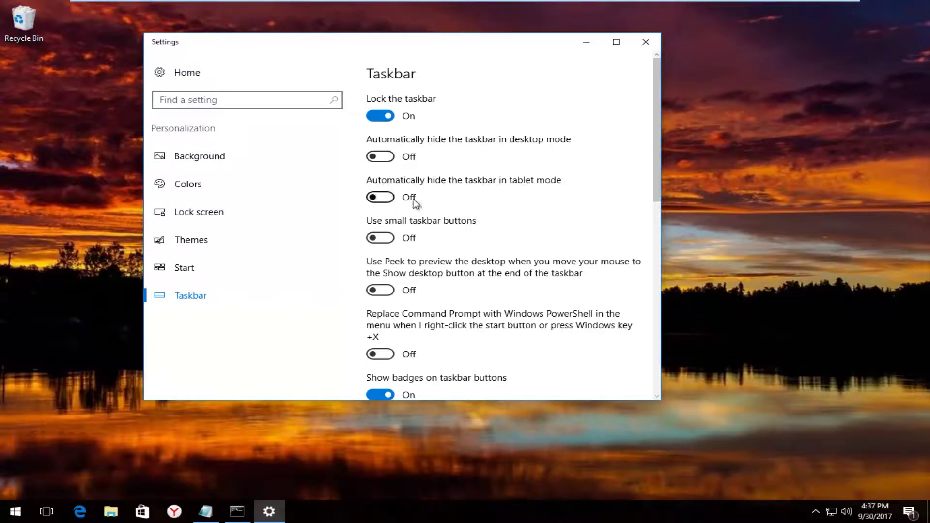
click(643, 51)
click(237, 513)
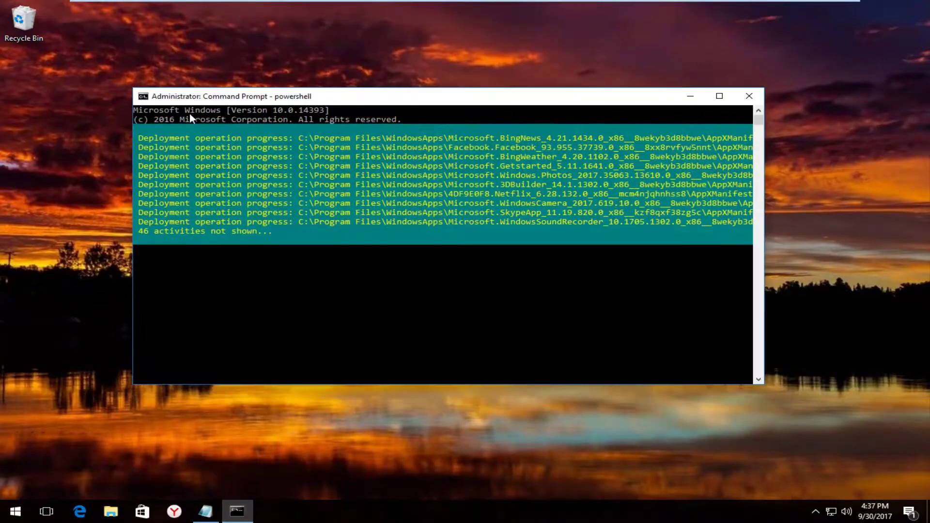
Step: Wait for the AppX re-registration to finish, review its red errors, and click the final prompt
drag(214, 100, 225, 98)
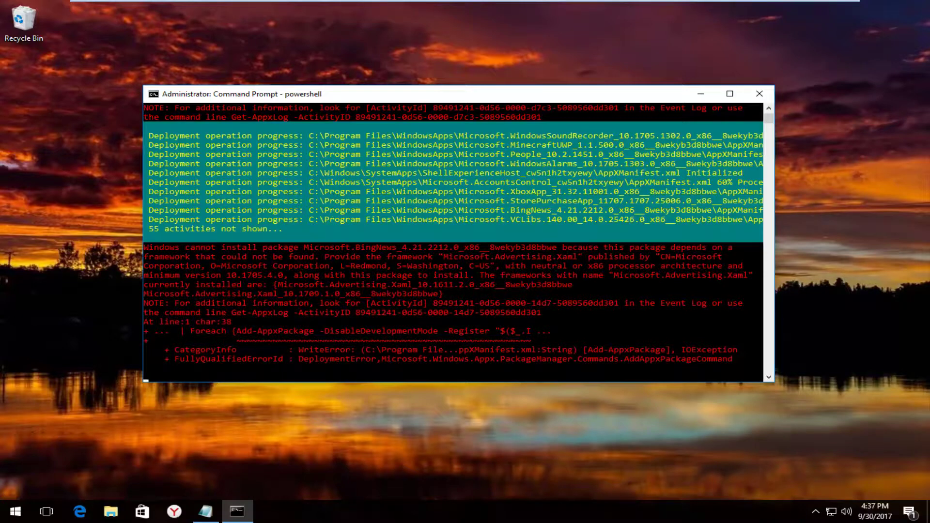
mouse_move(783, 6)
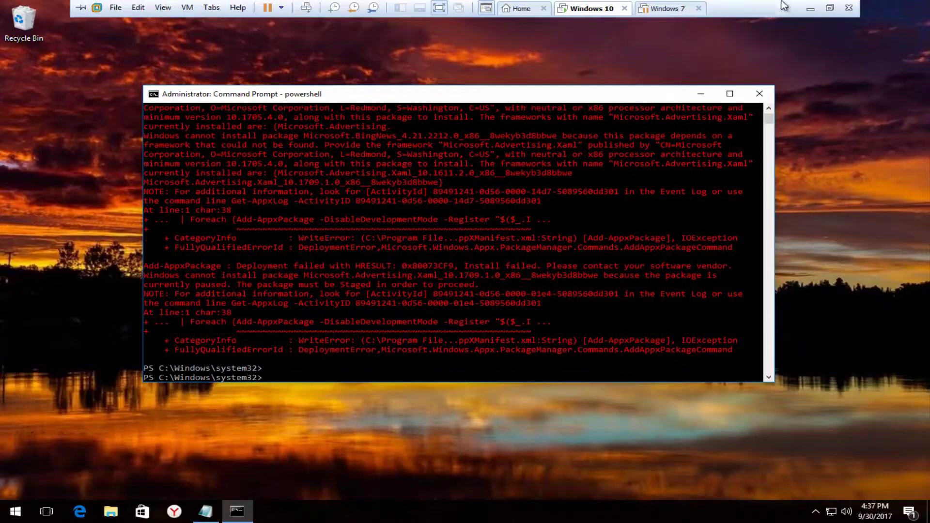
click(337, 202)
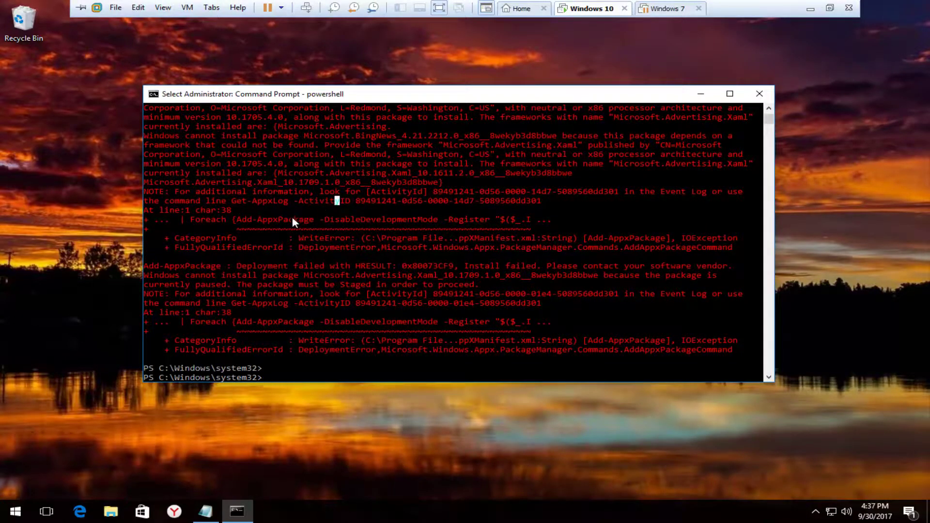
scroll(292, 222, up, 20)
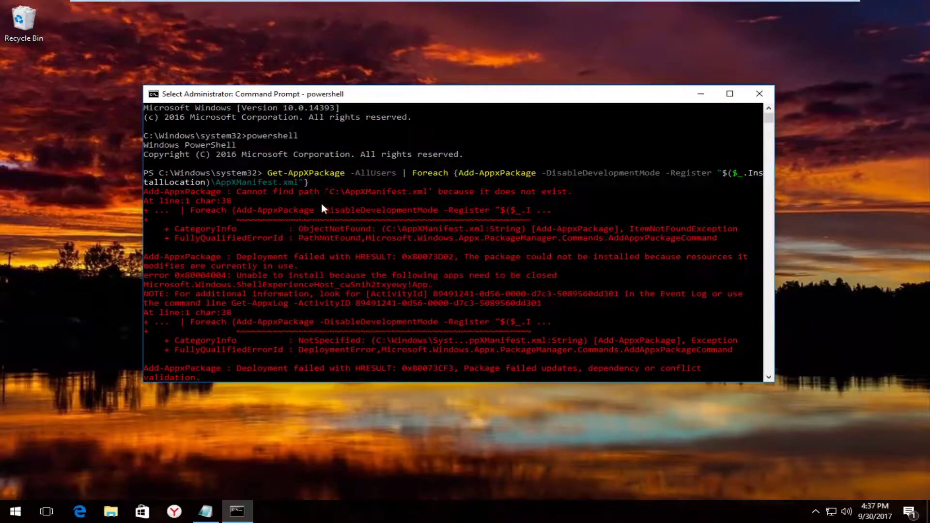
scroll(326, 208, down, 20)
scroll(306, 237, up, 20)
scroll(318, 224, down, 20)
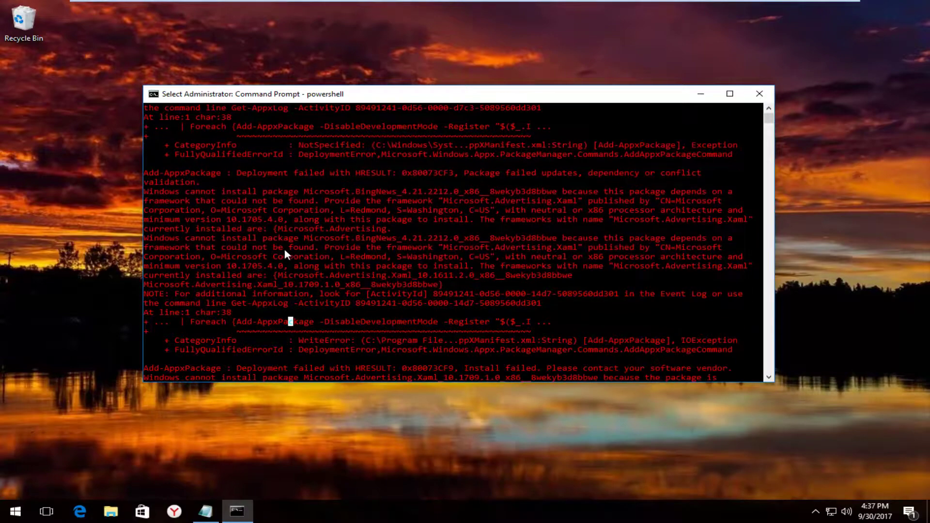
click(280, 339)
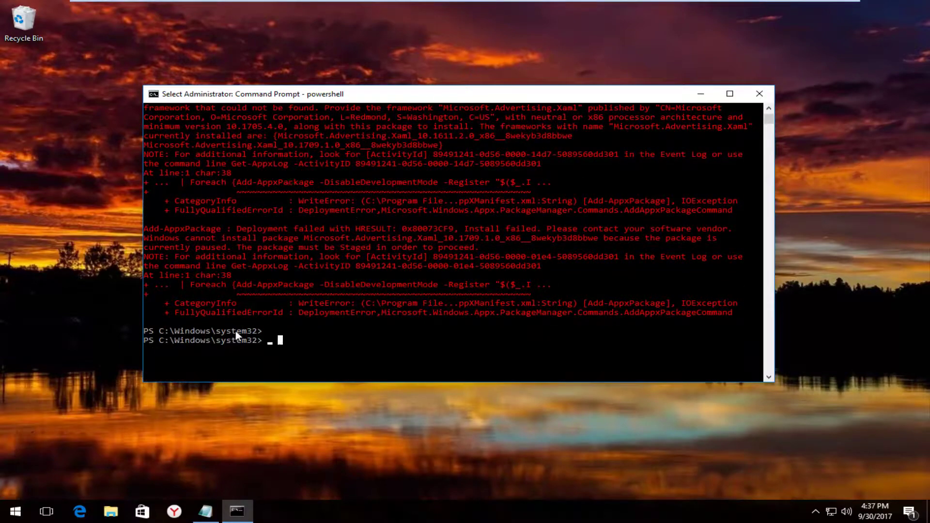